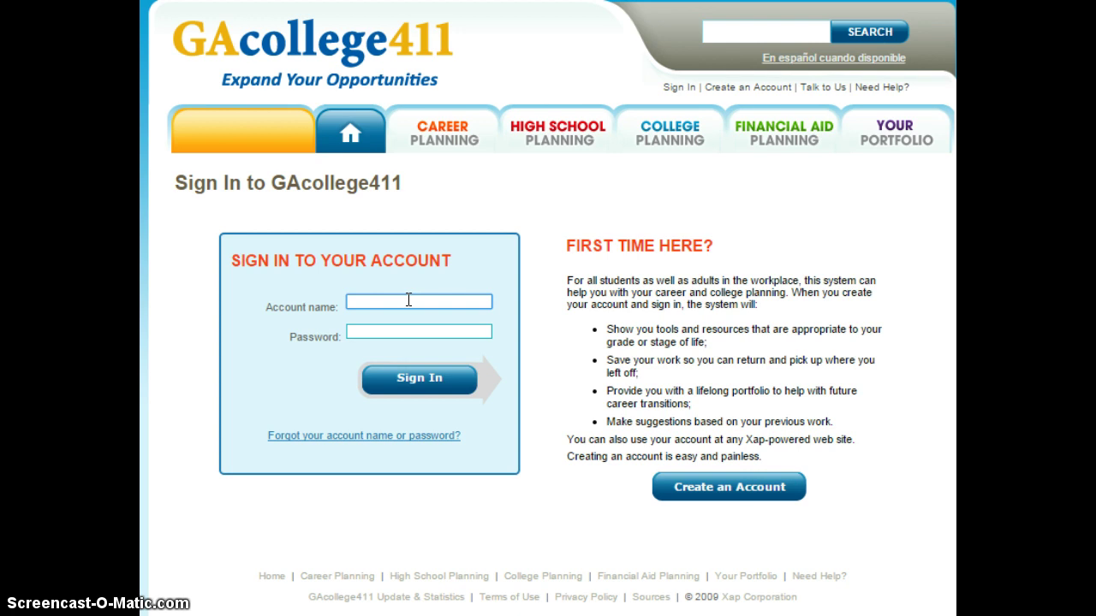
Sign in with the student's account name and password
text(1208allen)
text(2)
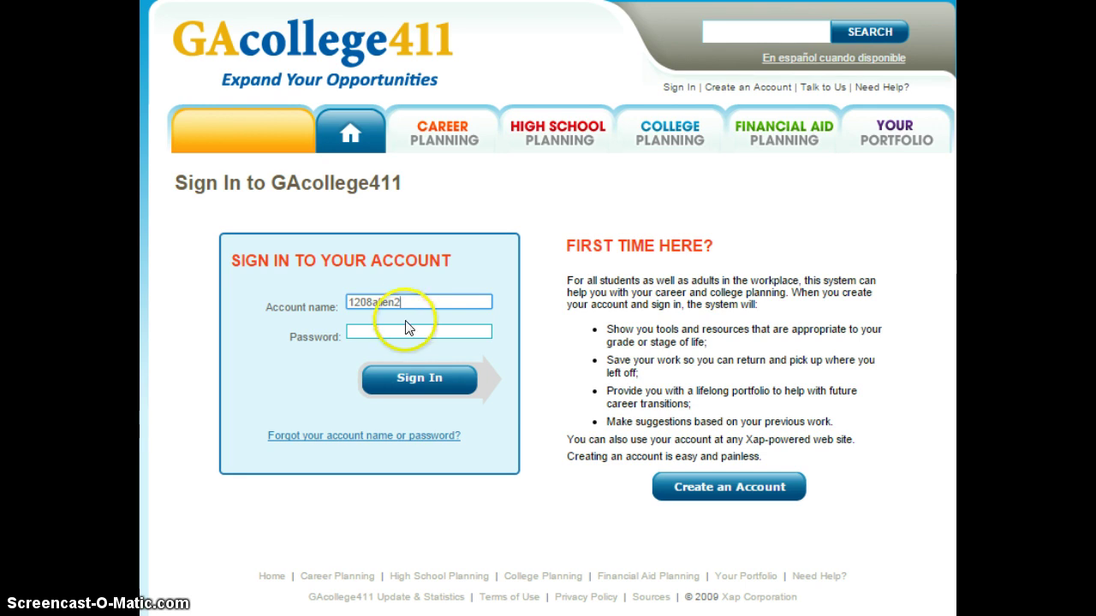
click(405, 329)
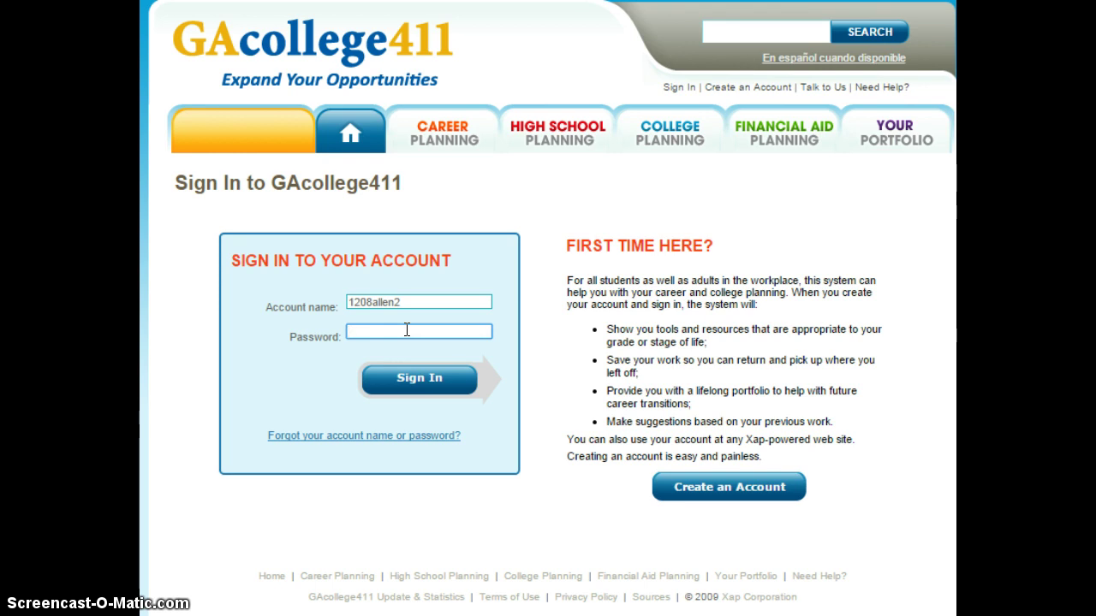
text(••••••••)
click(403, 376)
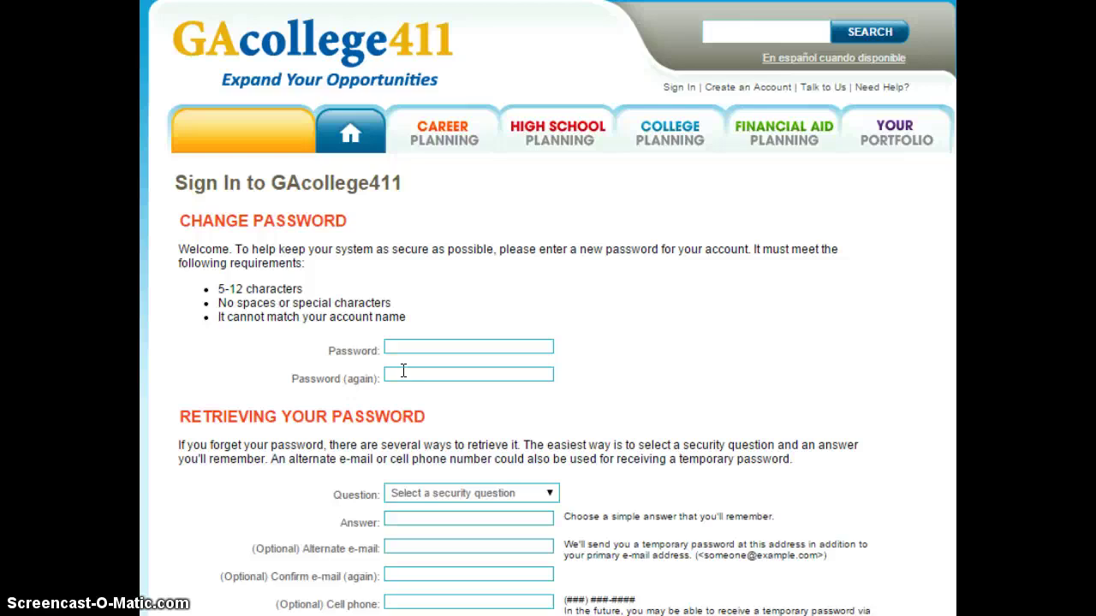
Enter a new six-character password and retype it in the confirmation field
click(411, 348)
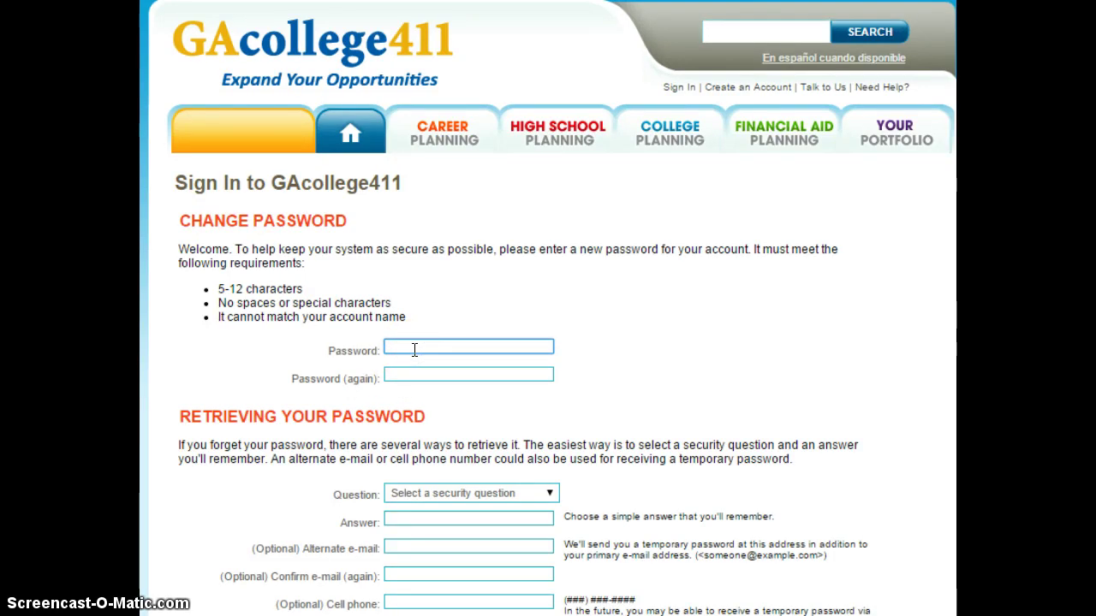
text(******)
click(415, 378)
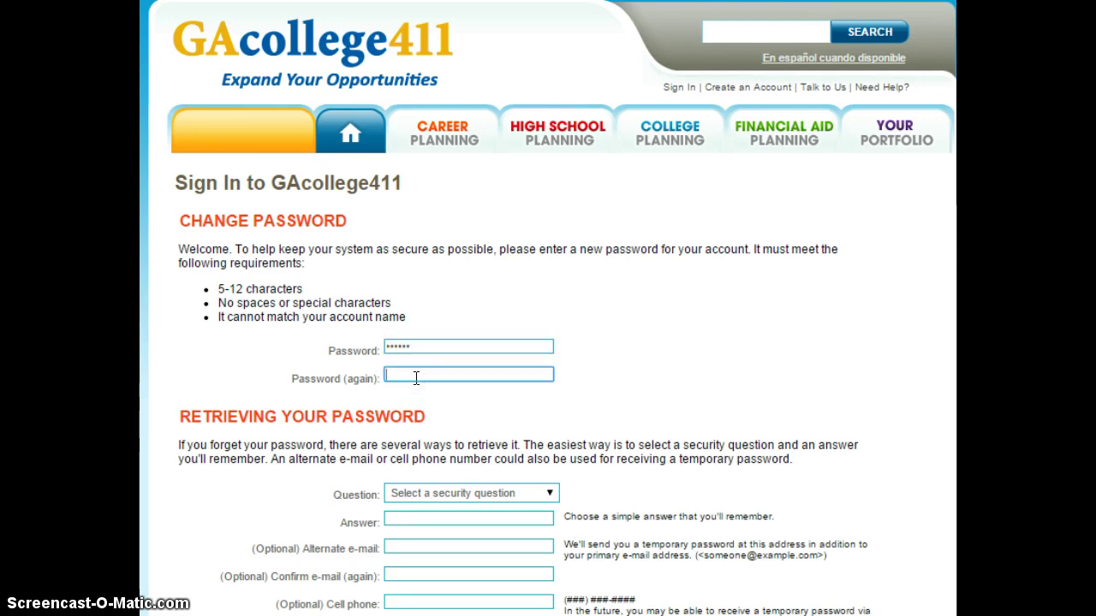
text(***)
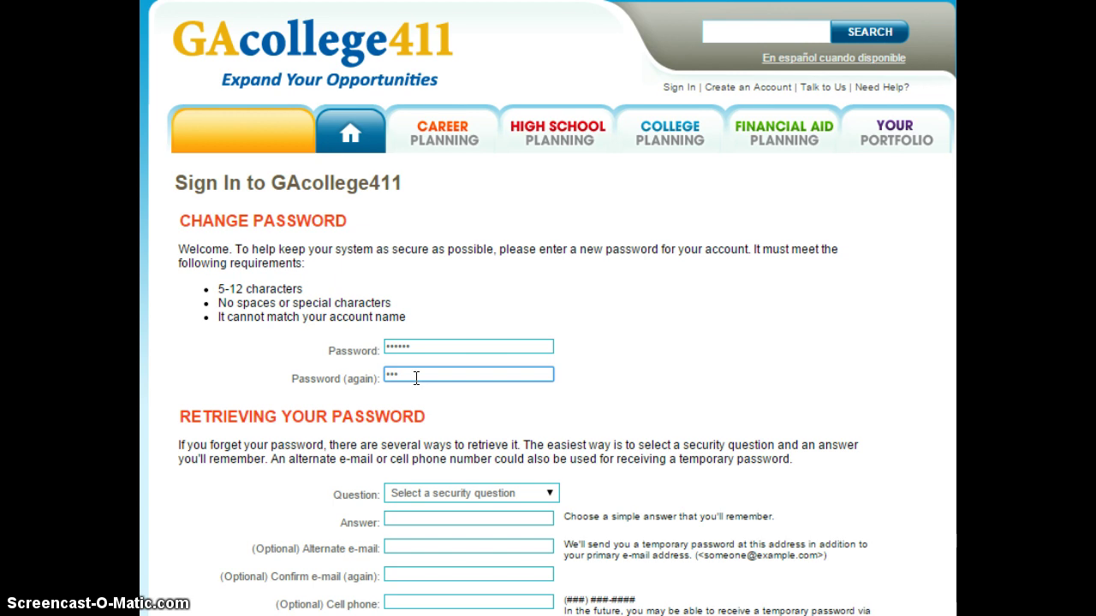
text(***)
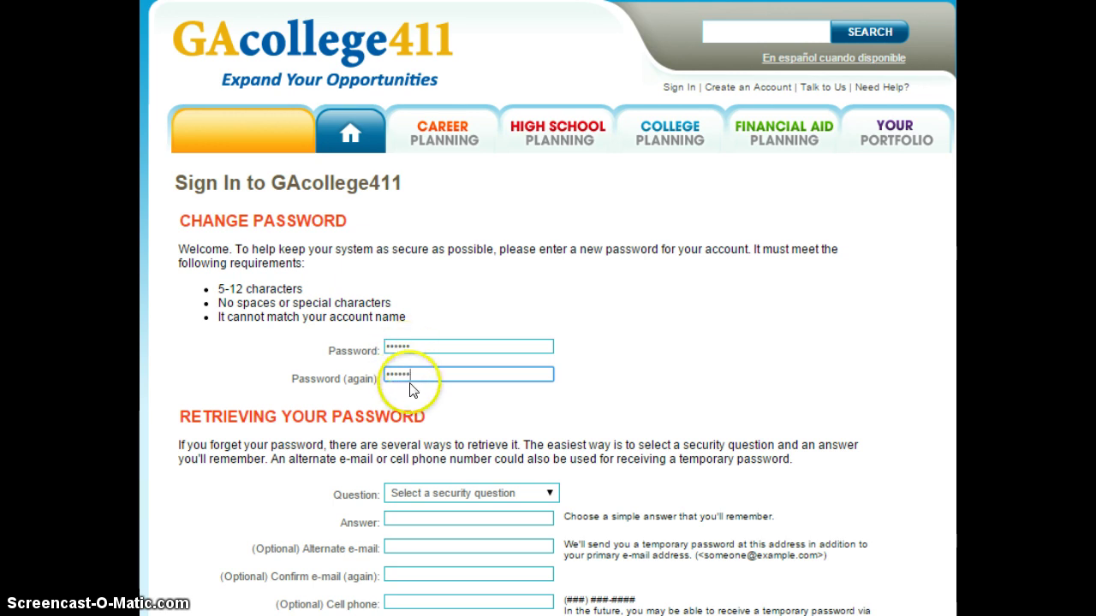
Choose 'What is the name of your hometown?' as the security question and enter its answer
scroll(631, 283, down, 2)
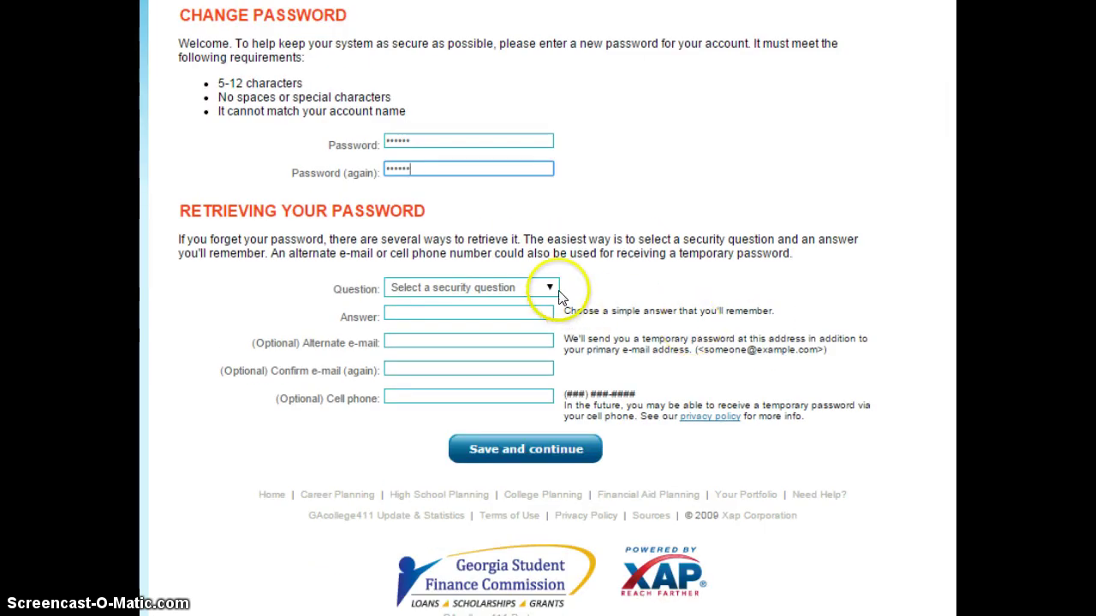
click(552, 288)
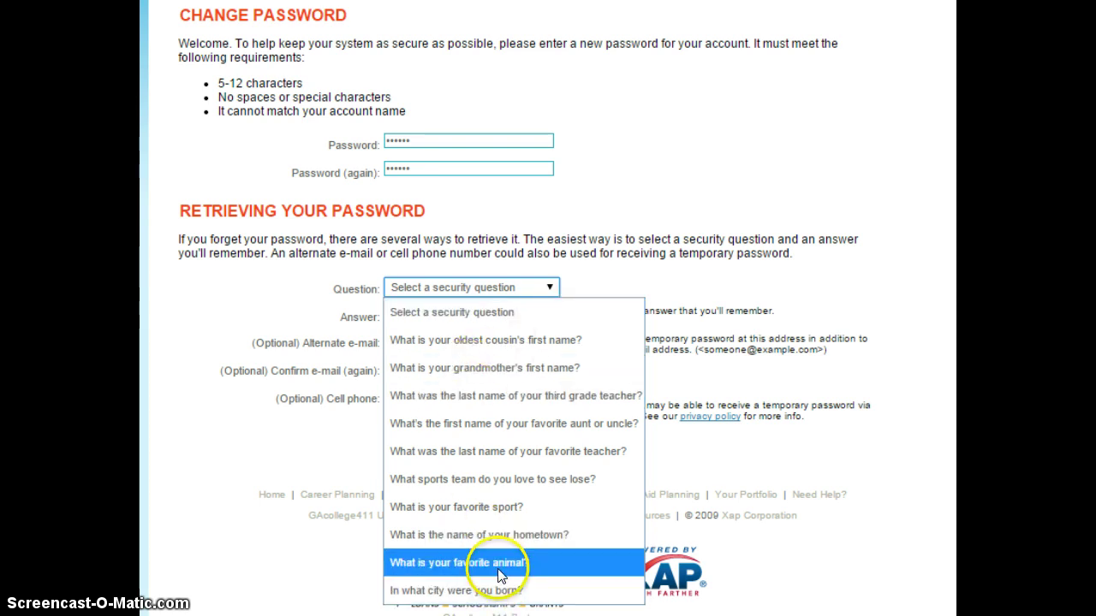
click(512, 535)
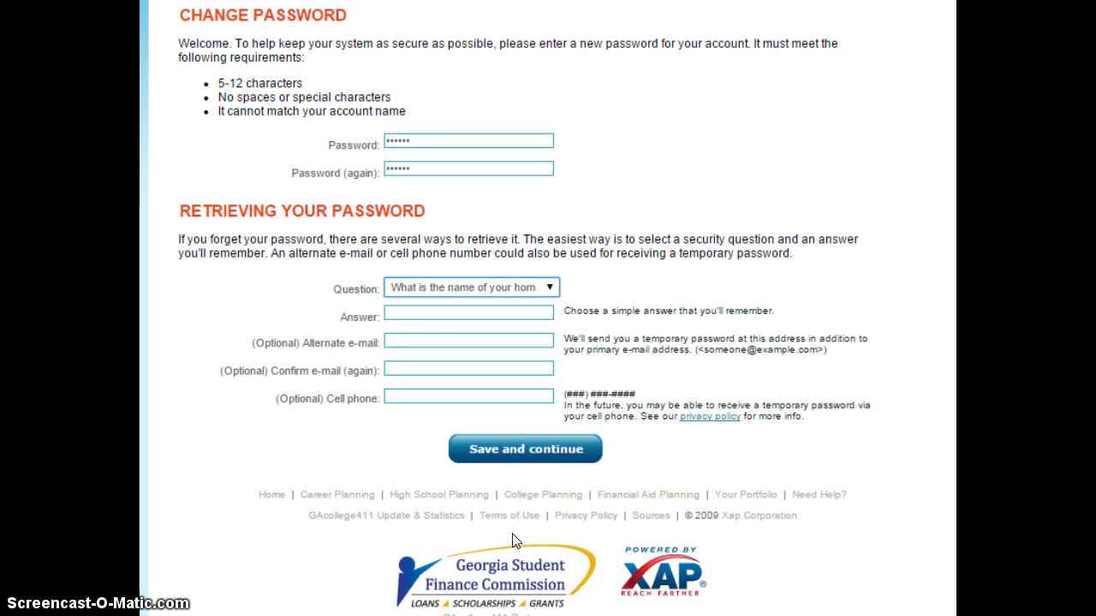
click(427, 316)
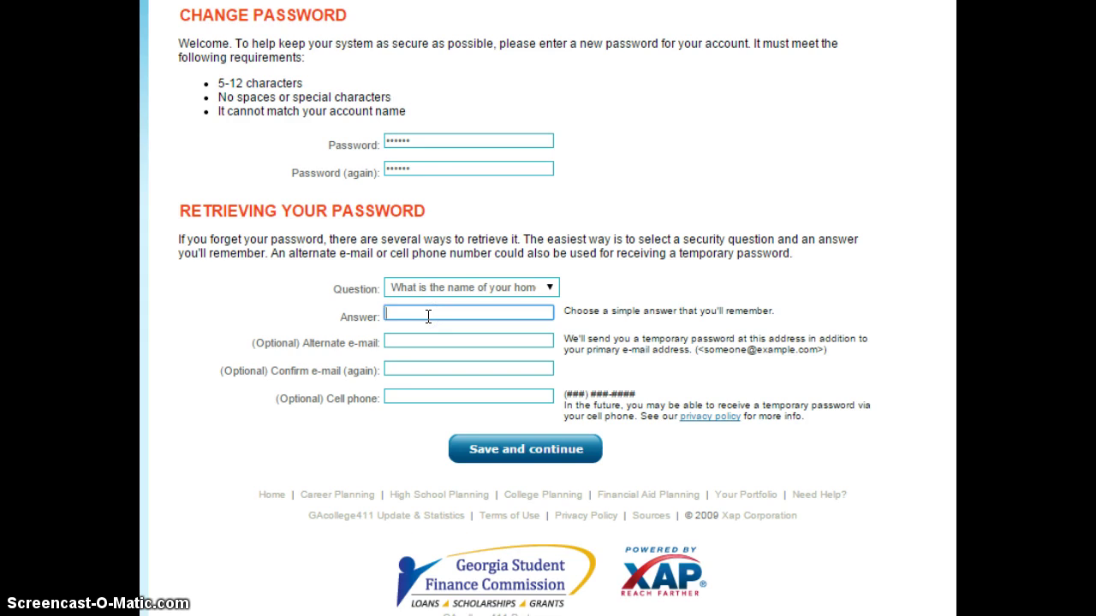
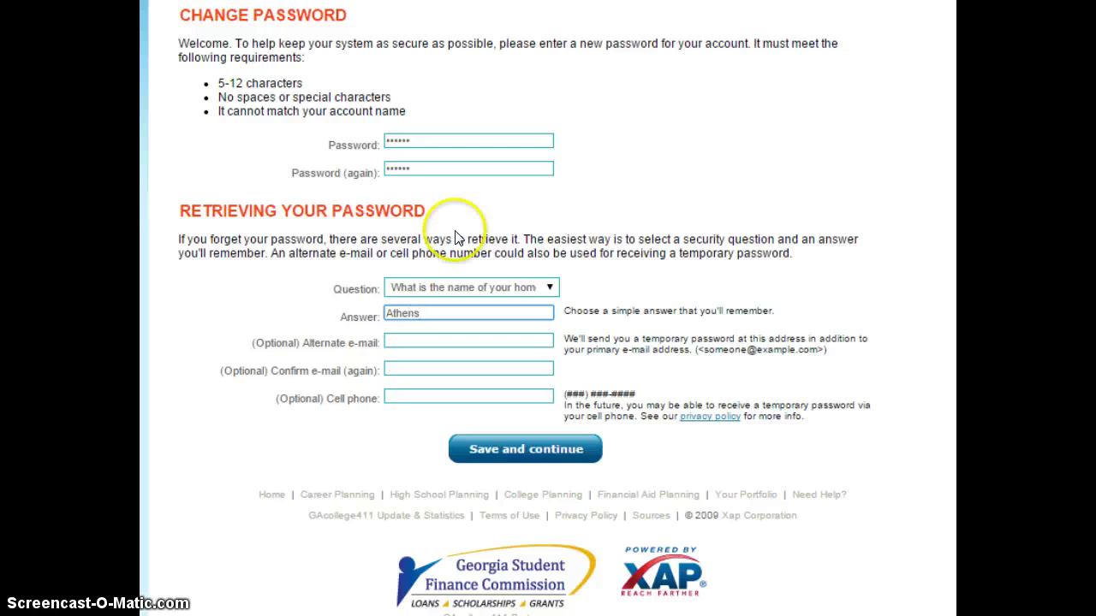
Save the new password and security question settings
scroll(547, 308, down, 1)
scroll(548, 308, up, 3)
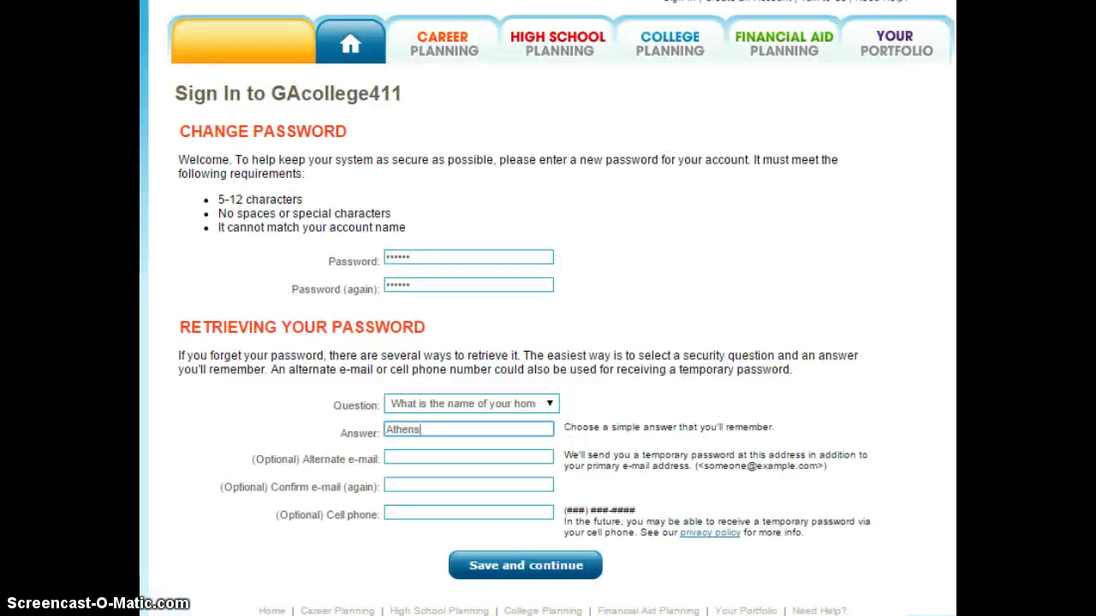
scroll(548, 308, down, 1)
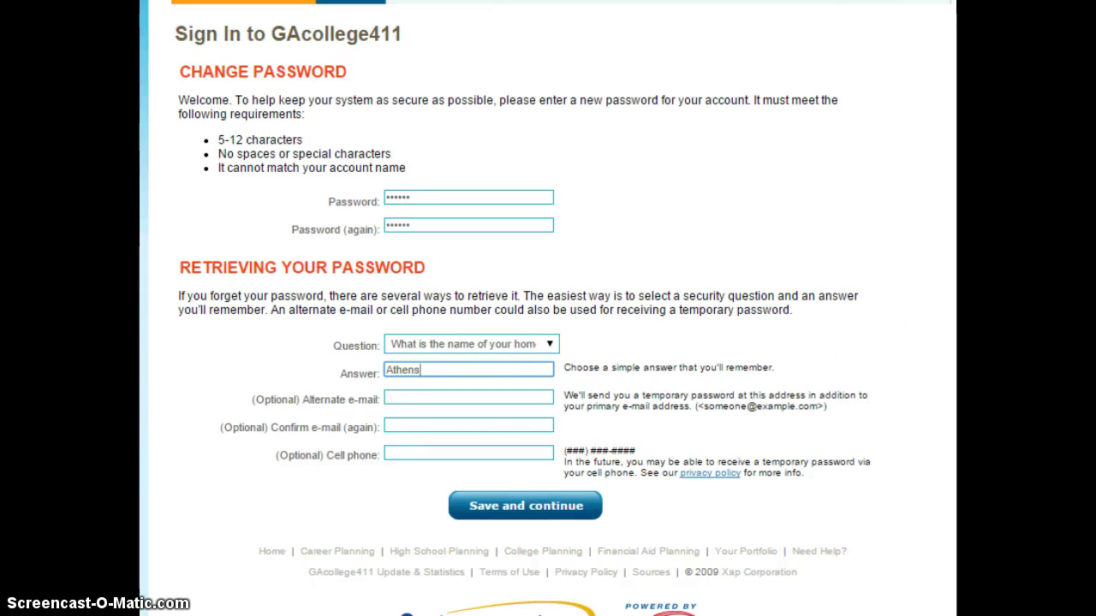
scroll(548, 309, down, 2)
scroll(548, 308, up, 1)
scroll(548, 308, up, 1)
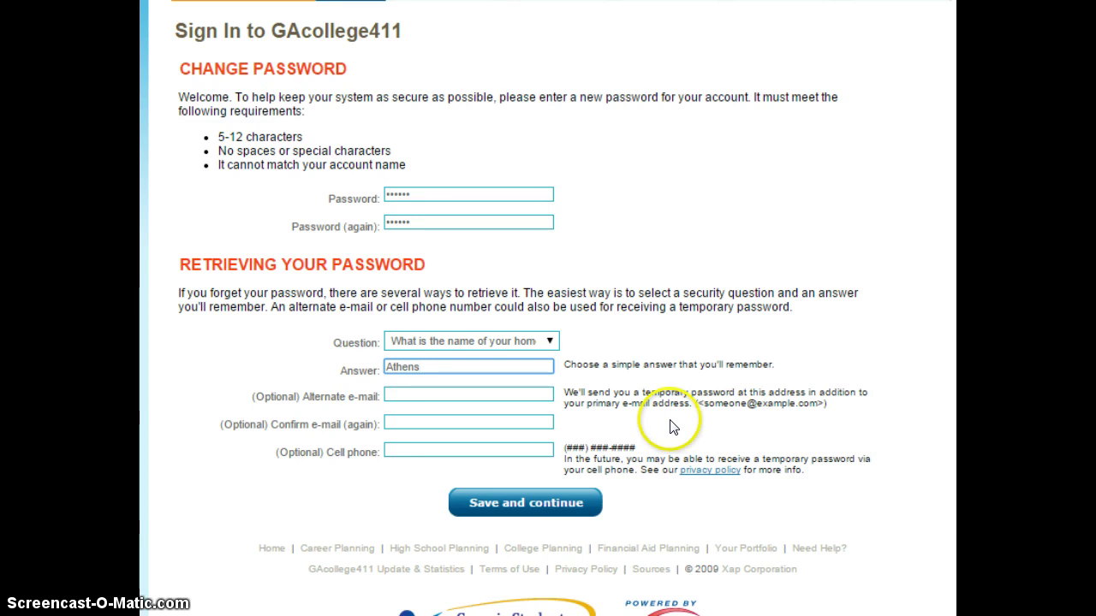
click(553, 505)
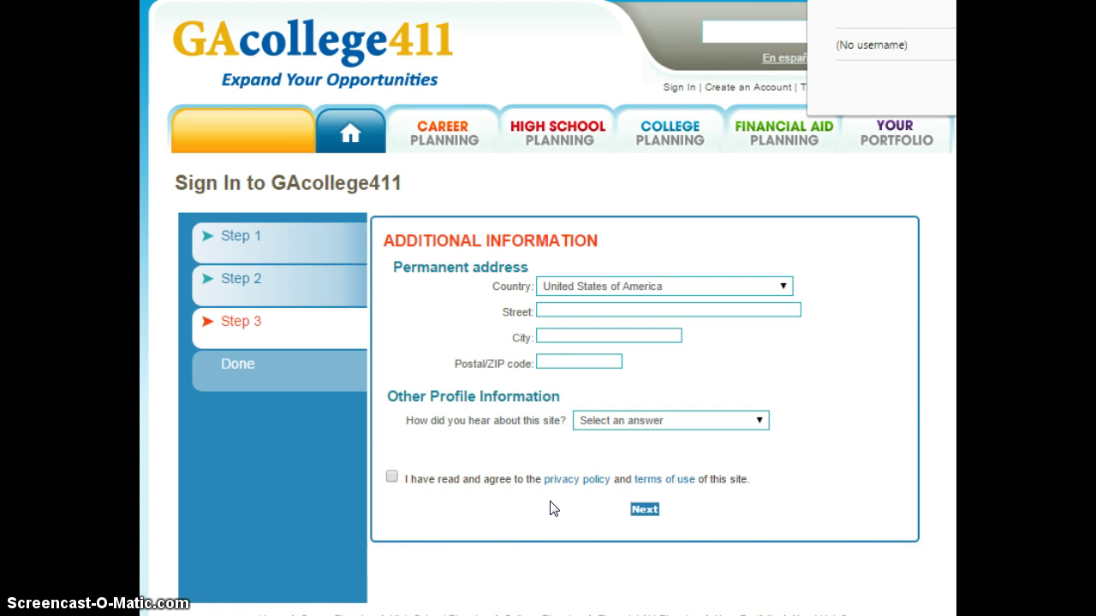
Fill in the permanent address street and city, correcting a typo in the street
click(581, 309)
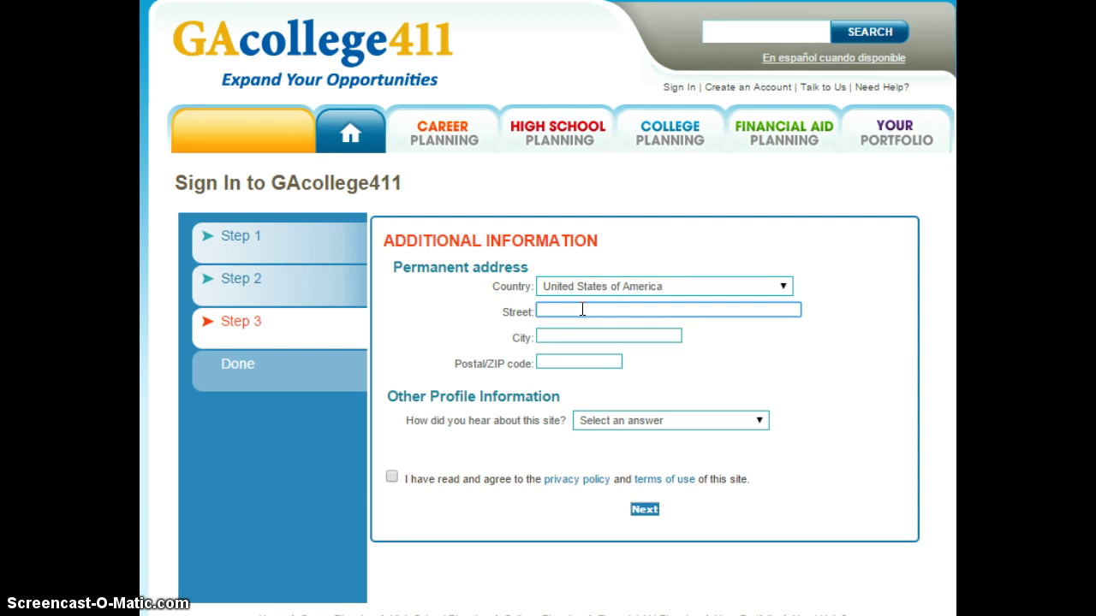
click(588, 334)
text(Athens)
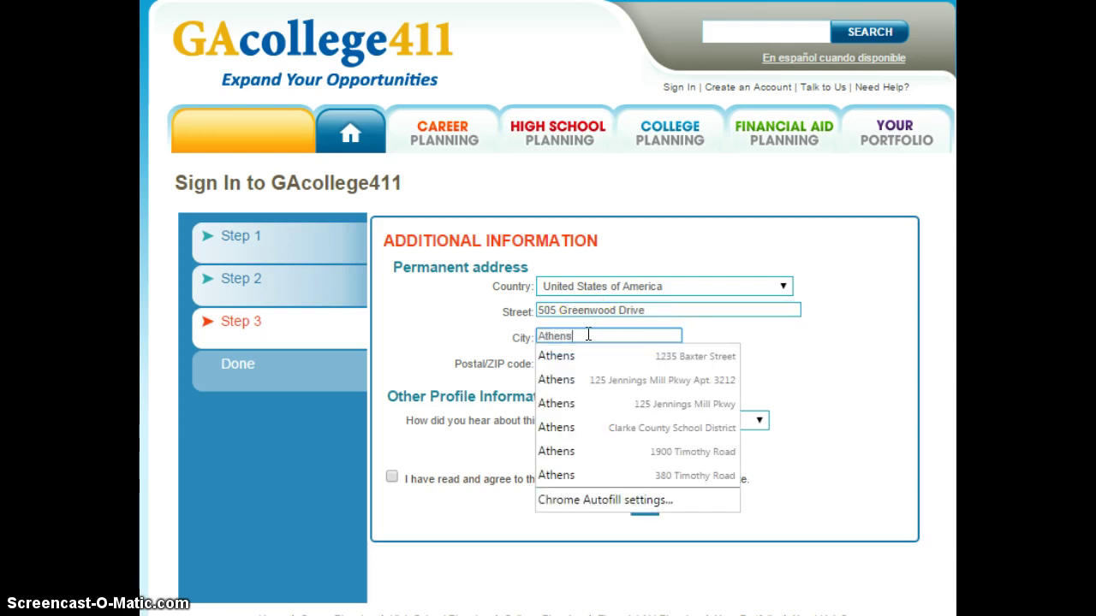
click(772, 335)
Enter the five-digit ZIP code for the permanent address
click(581, 362)
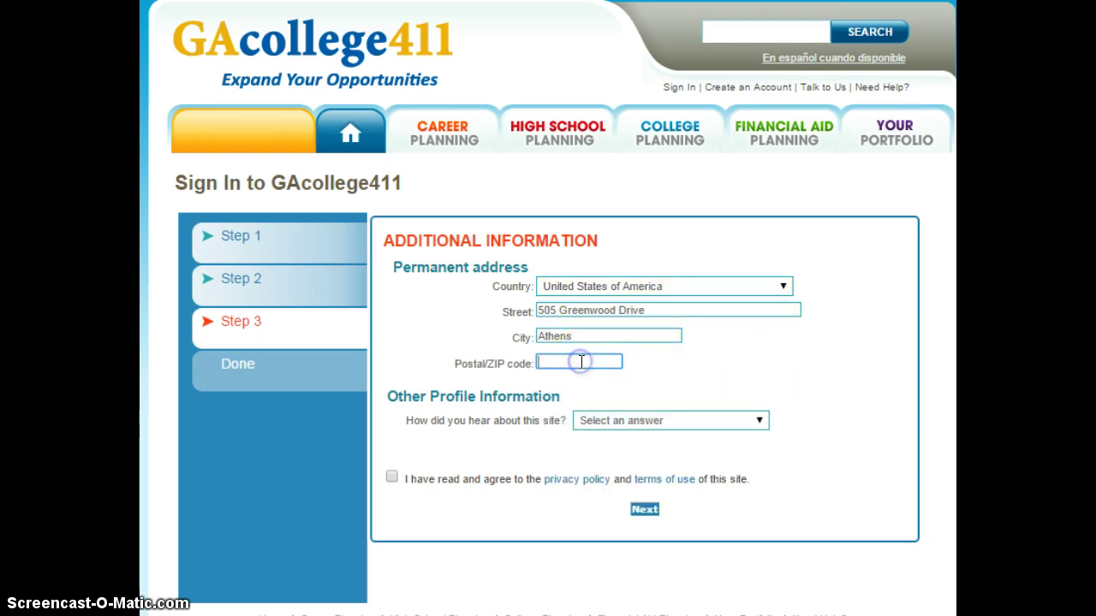
text(3060)
key(BackSpace)
key(BackSpace)
text(606)
click(809, 339)
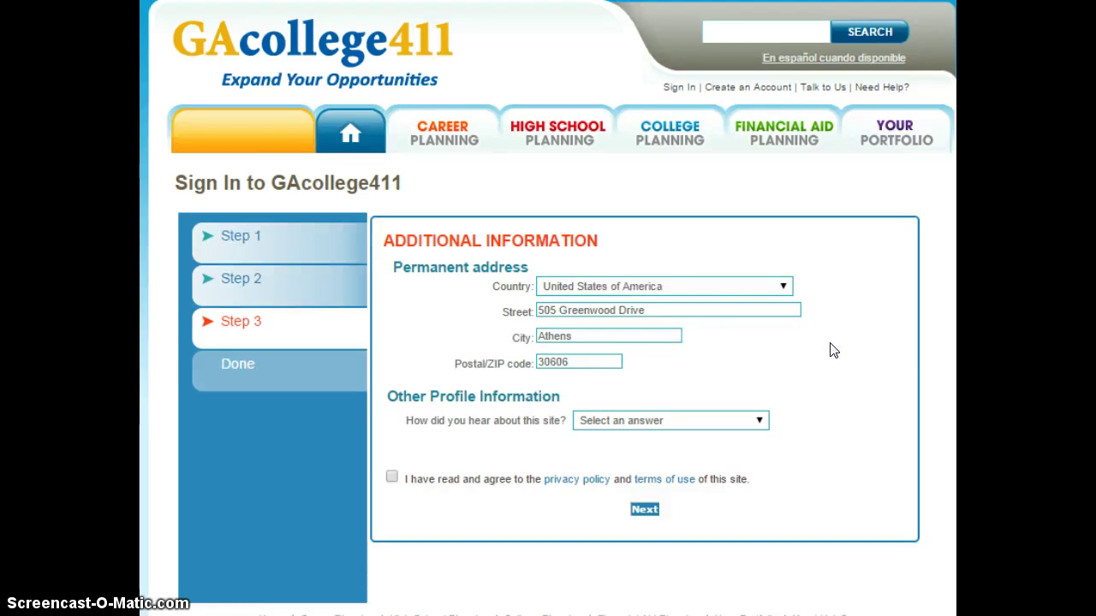
click(733, 423)
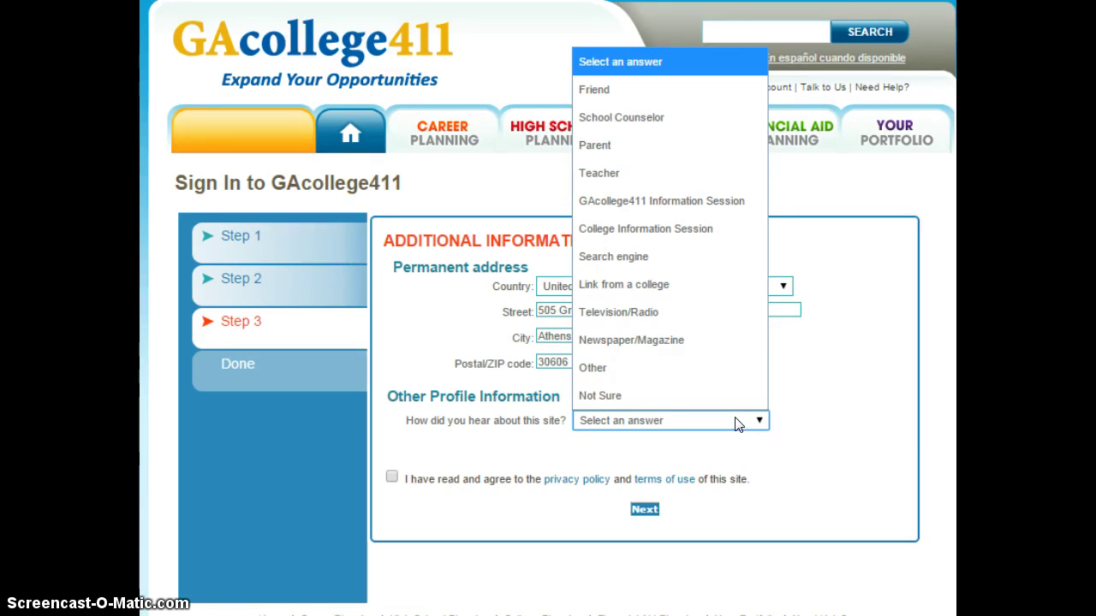
Pick School Counselor as the referral source, accept the privacy policy and terms, and submit
click(682, 111)
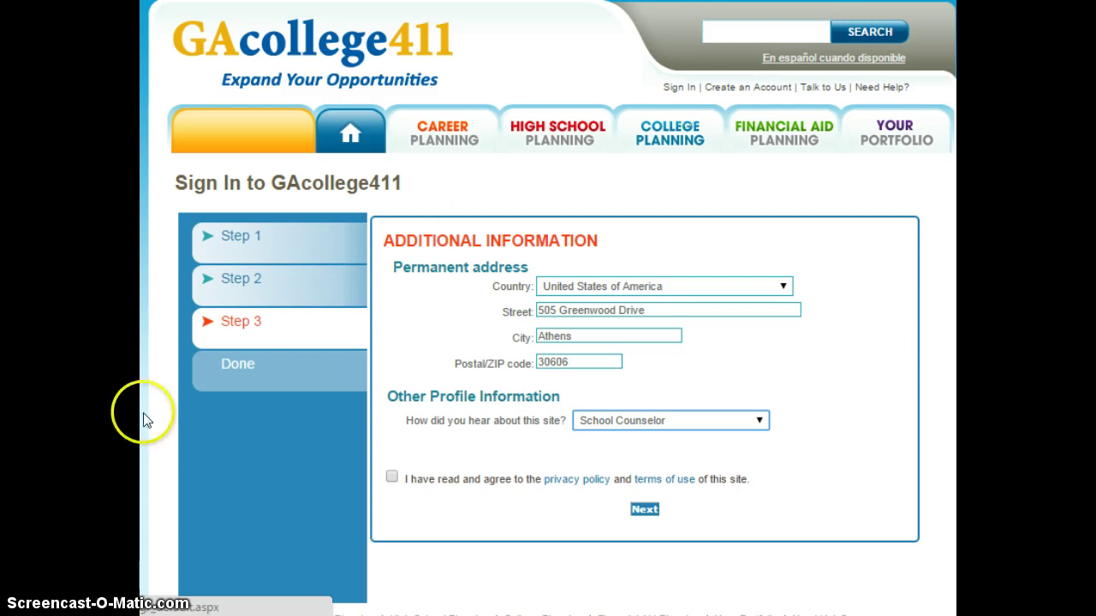
click(393, 478)
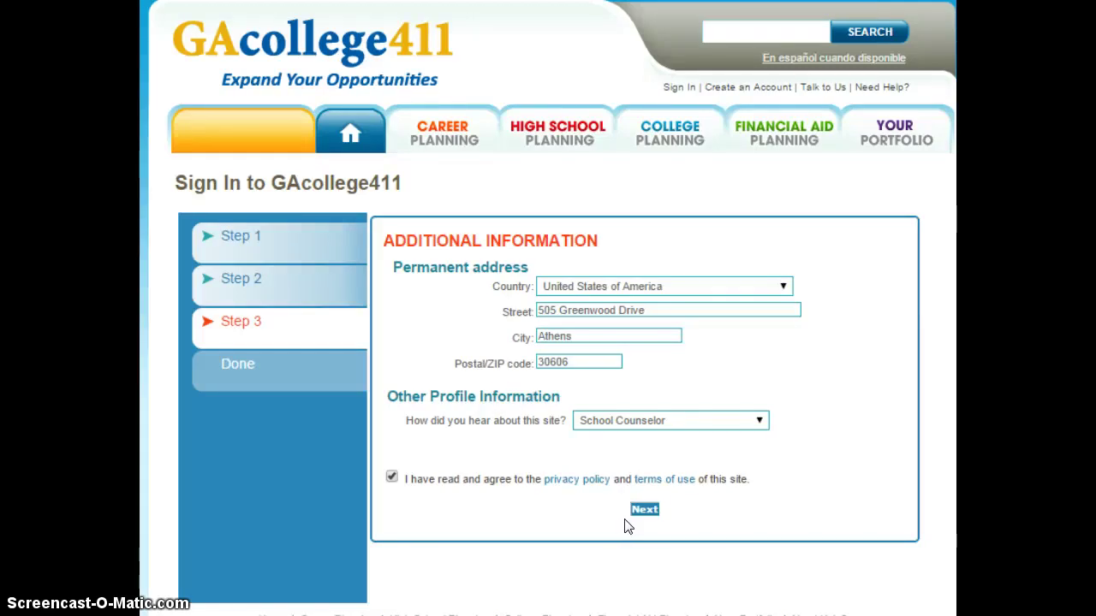
click(644, 511)
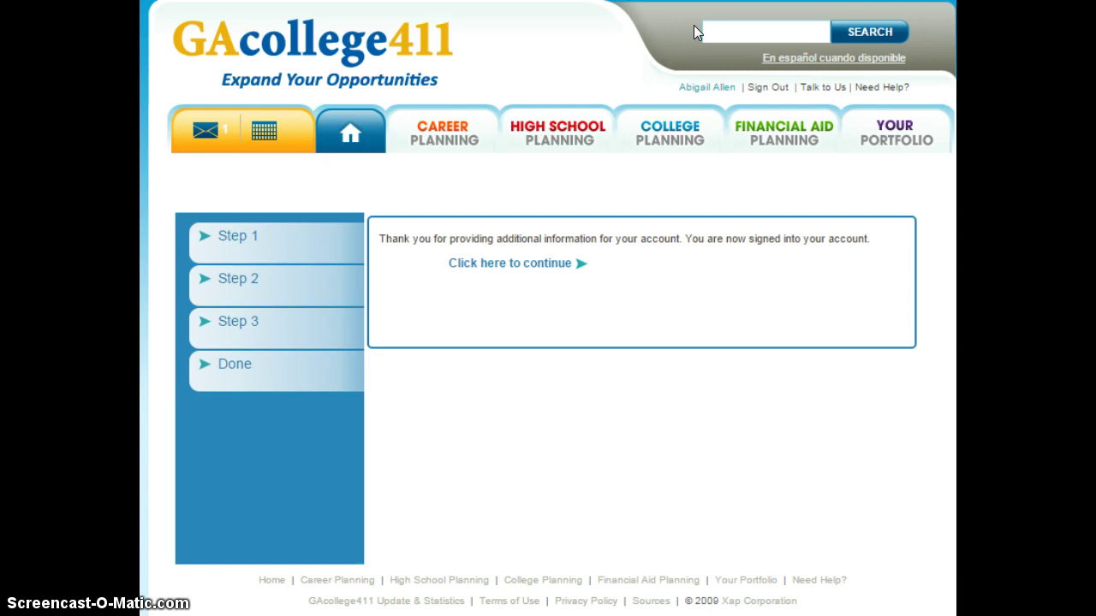
Continue from the sign-in confirmation to the Middle School Student home page
click(536, 271)
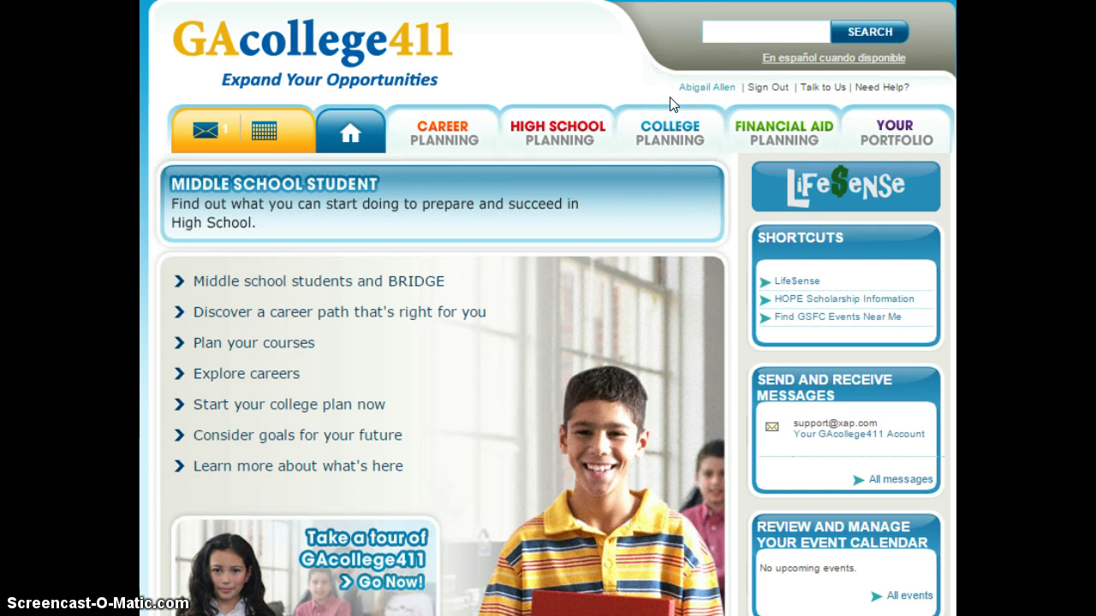
click(606, 438)
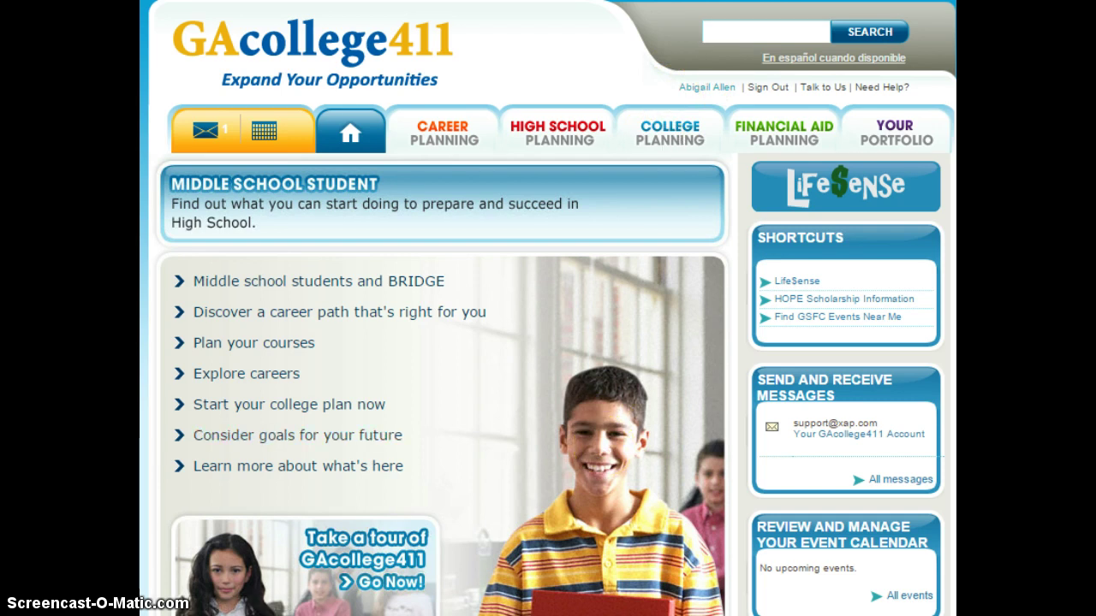